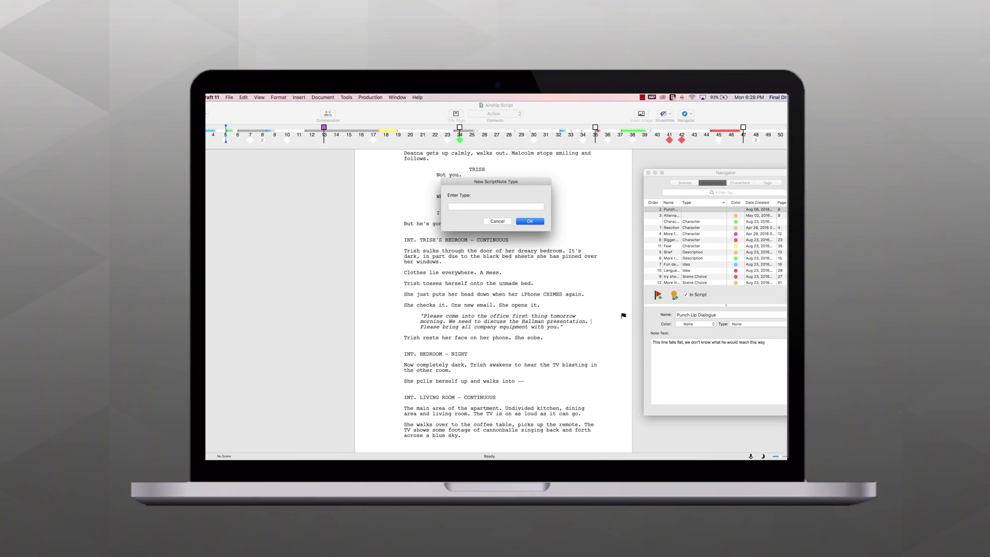
Create a blank, untitled One-Hour TV Drama script from the template.
text(Mar)
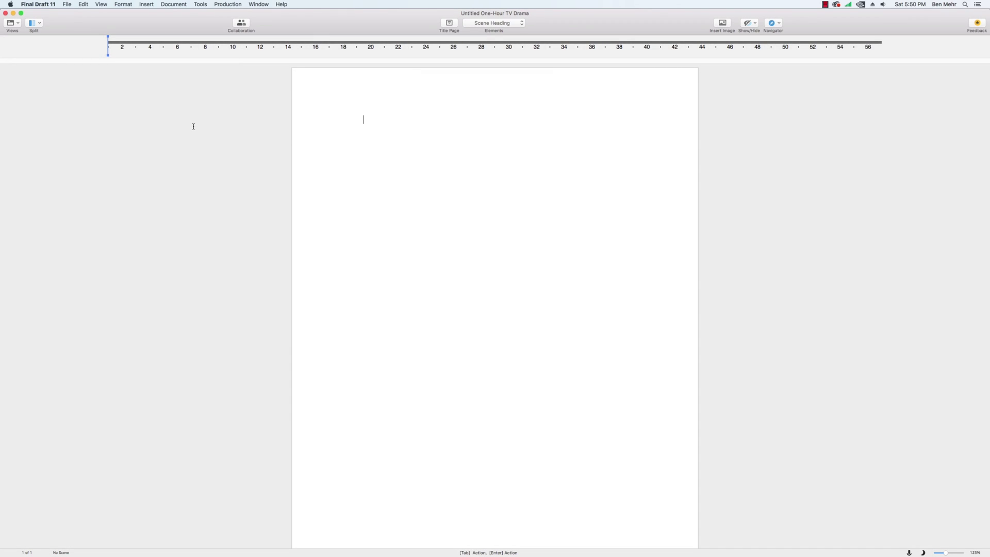
Import the AIRSHIP plain-text file as a script and widen its window.
click(67, 4)
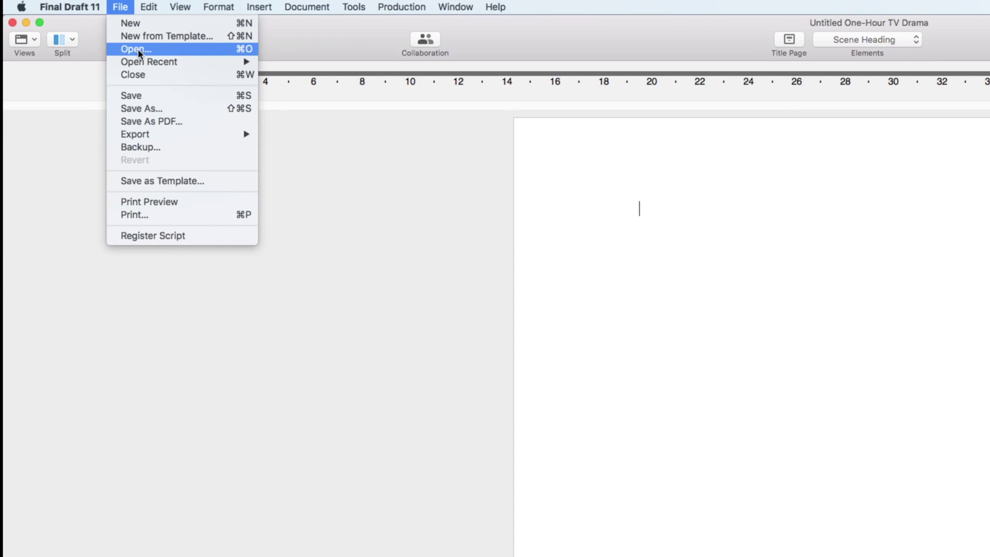
click(137, 48)
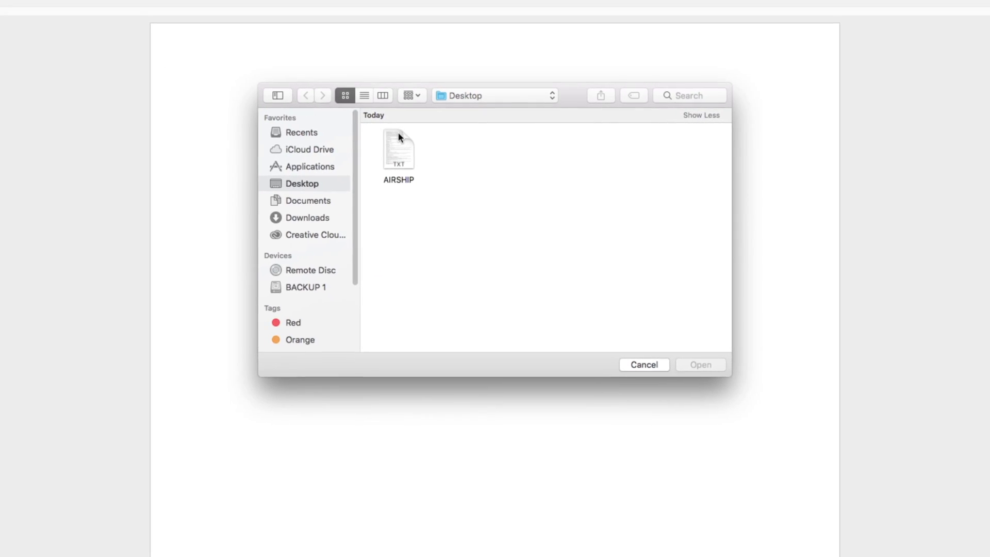
click(399, 138)
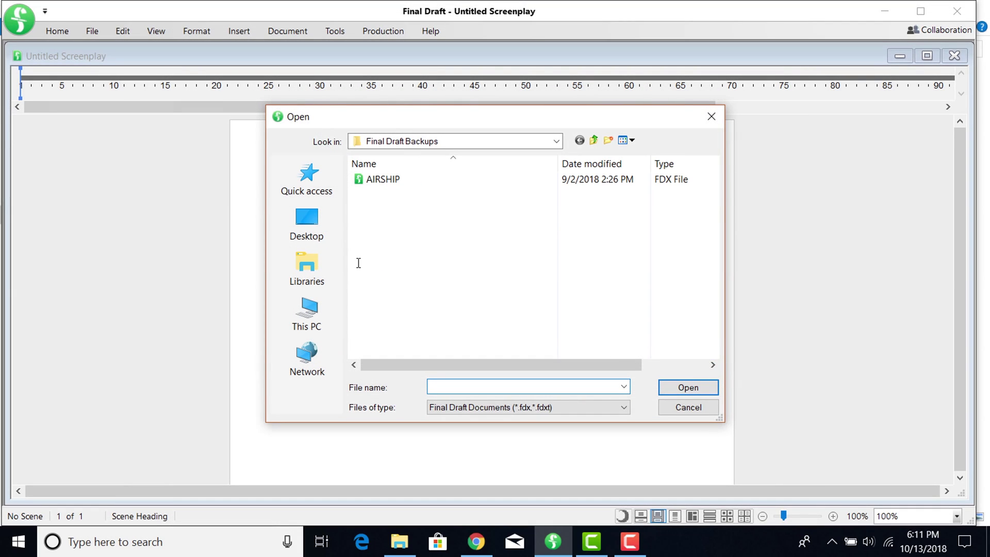
click(569, 409)
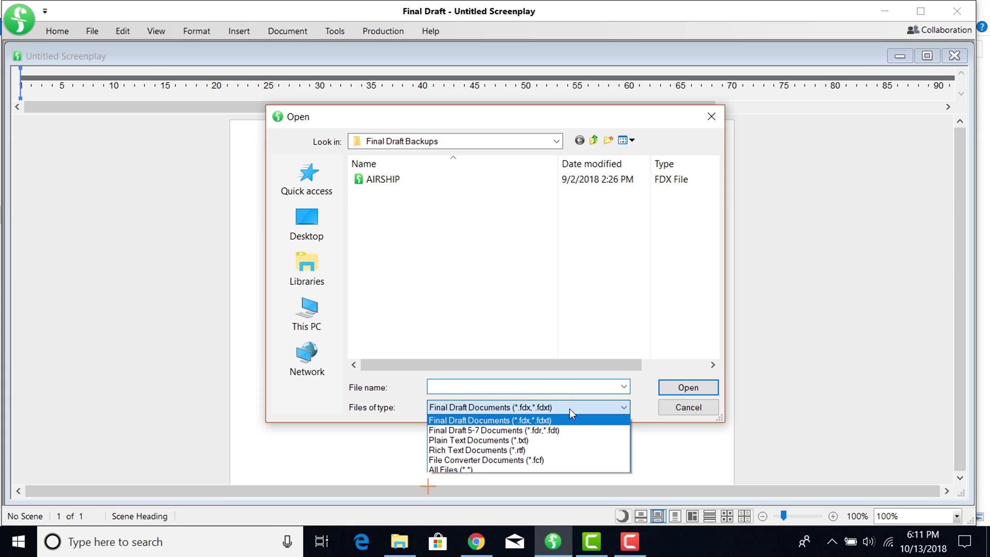
click(565, 440)
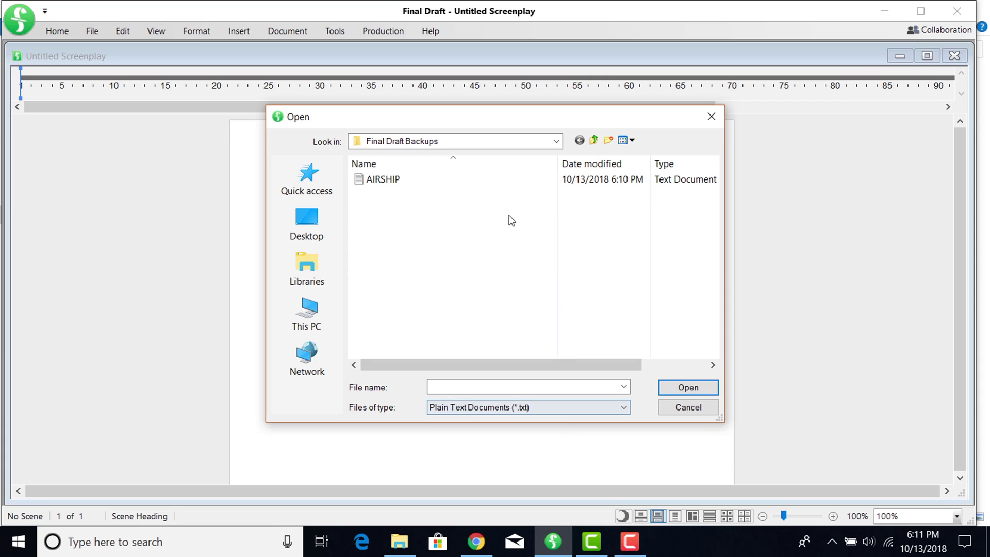
double_click(491, 184)
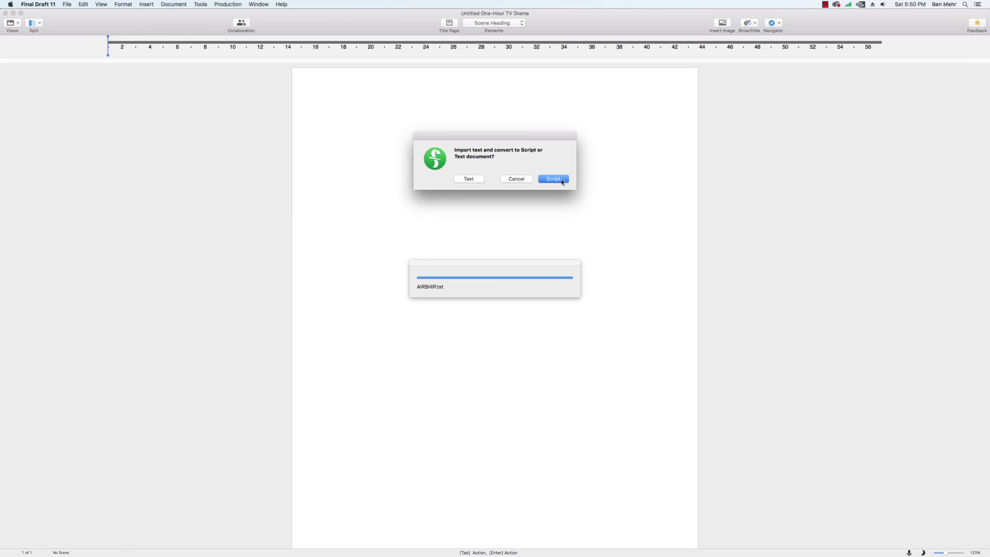
click(561, 181)
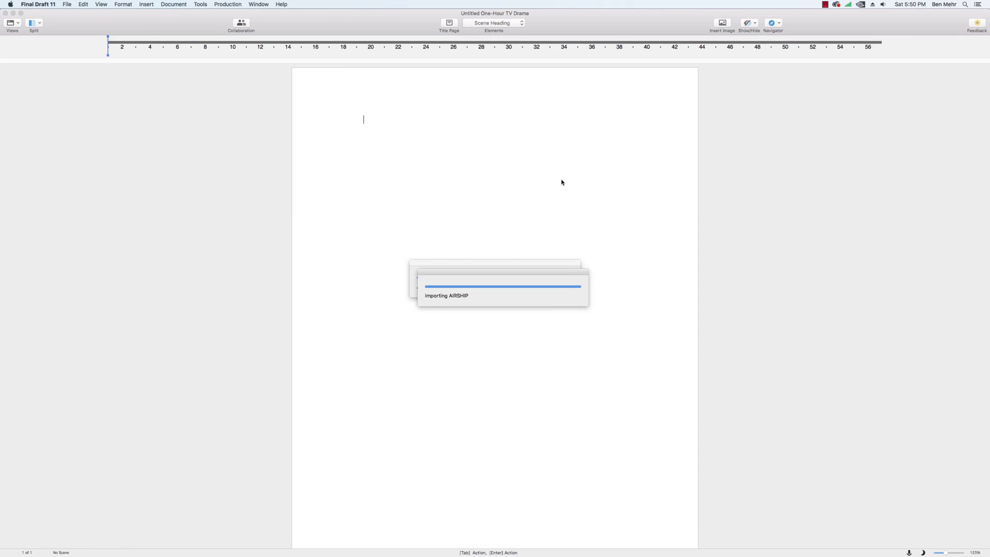
drag(338, 208, 970, 456)
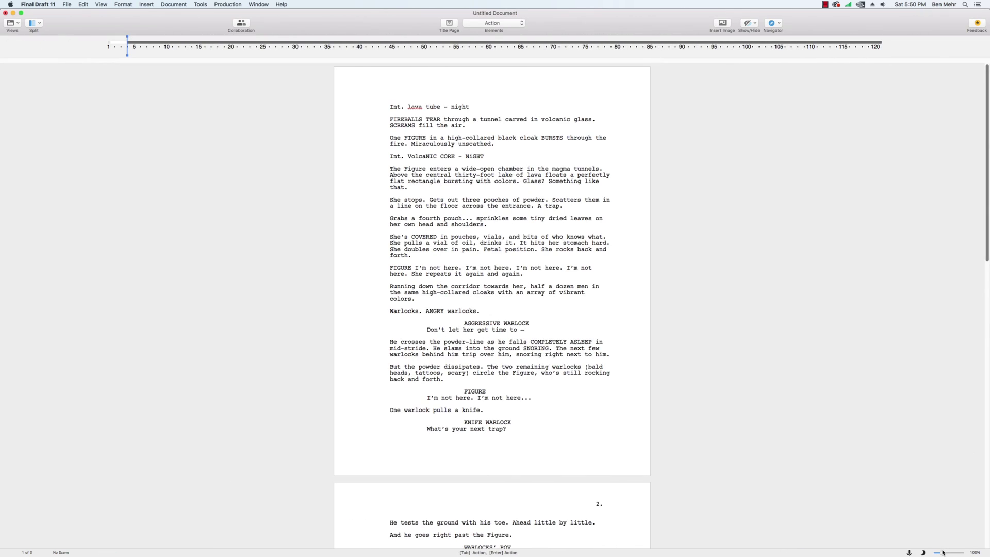
Zoom to 125% and make the first line the Scene Heading INT. LAVA TUBE - NIGHT.
drag(943, 553, 947, 554)
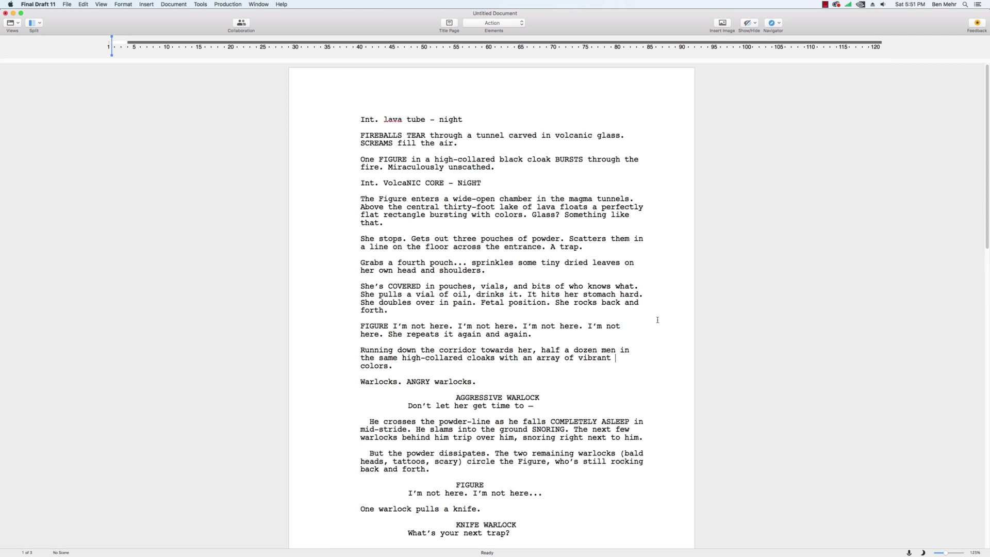
key(super+Up)
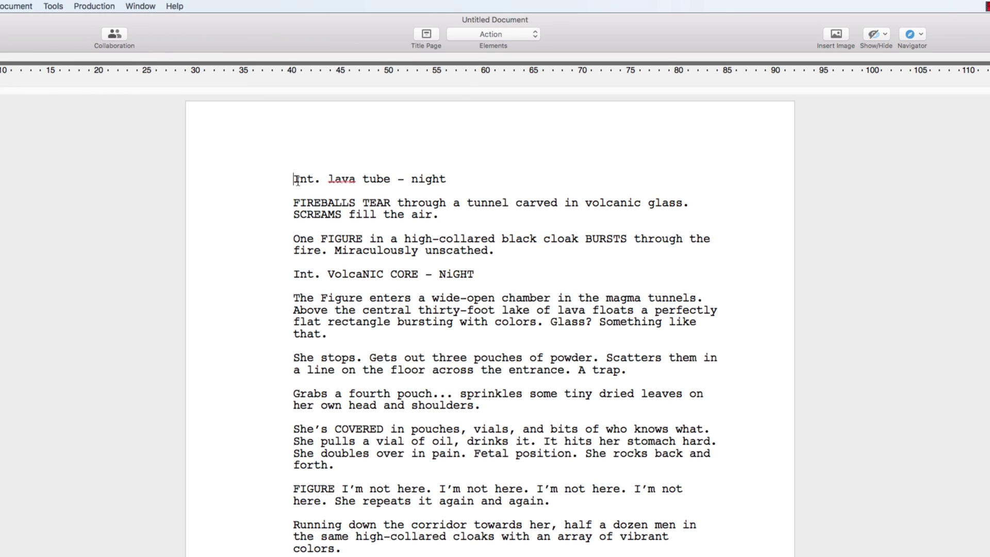
click(490, 34)
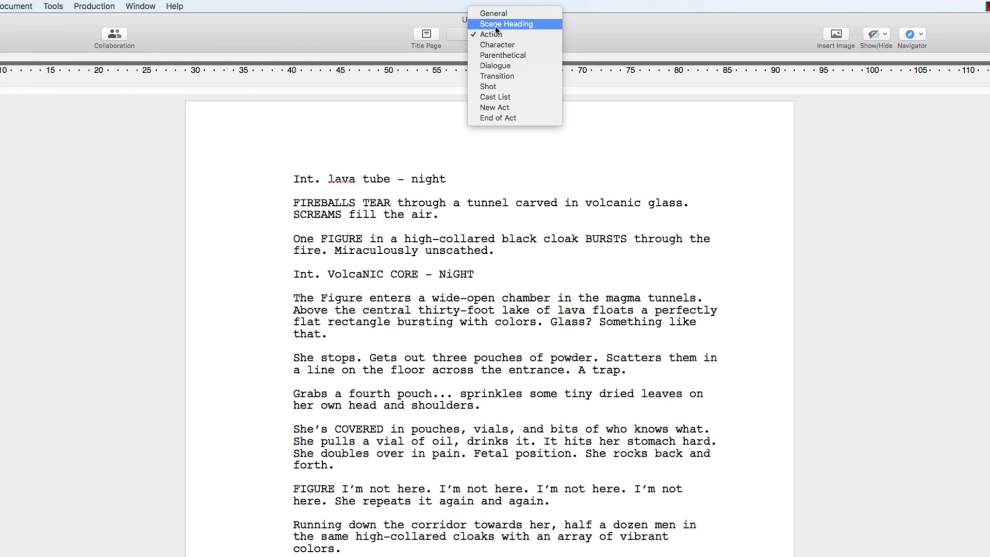
click(496, 29)
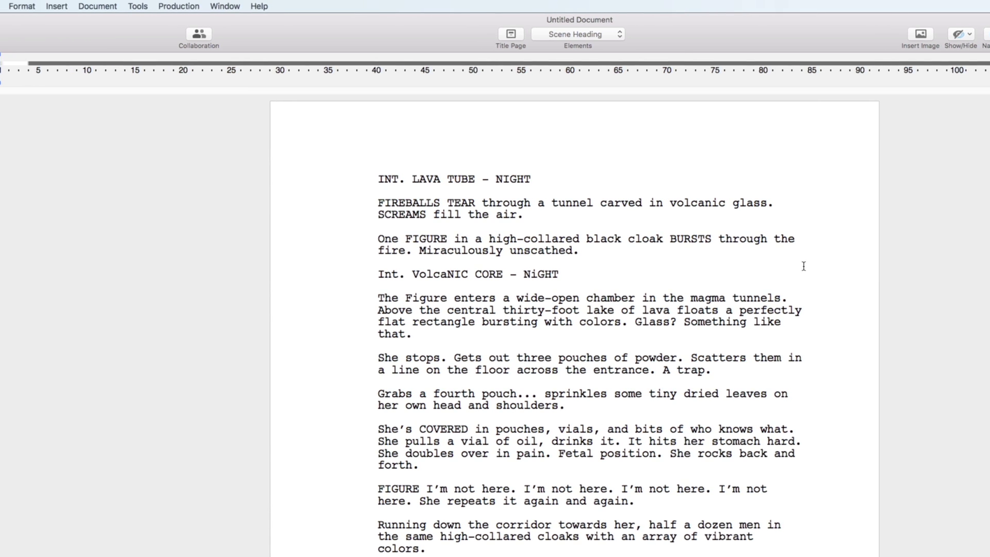
Run Reformat and turn the VOLCANIC CORE line into a Scene Heading.
click(59, 6)
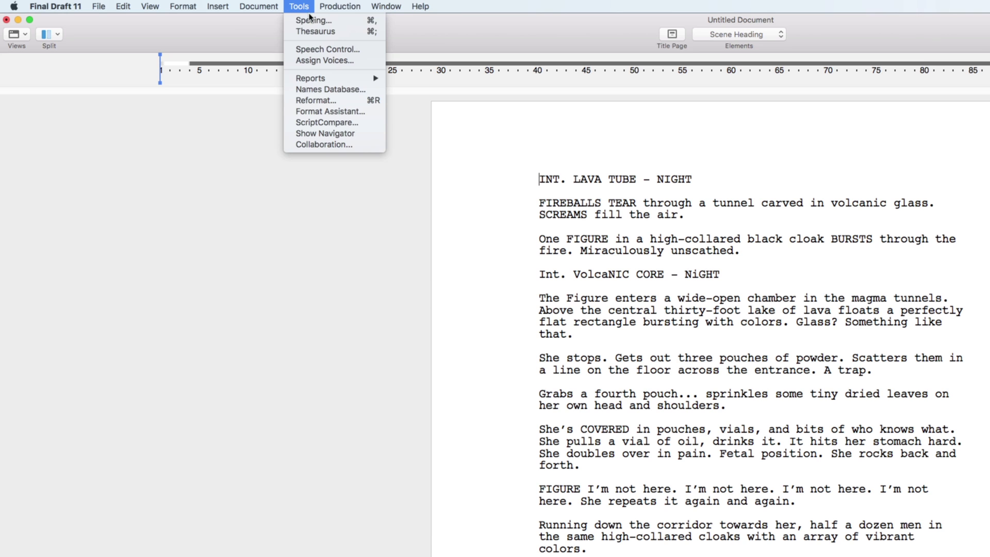
click(318, 100)
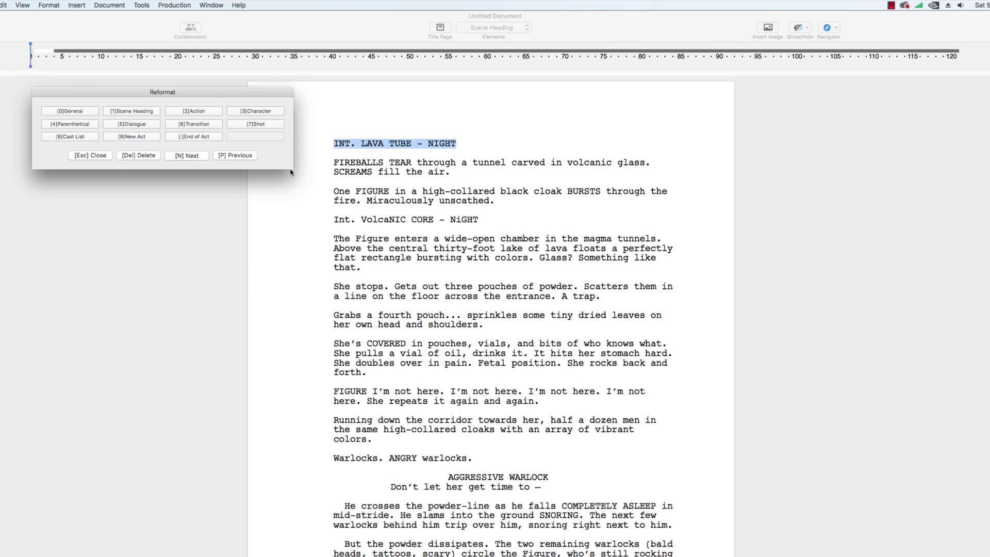
click(200, 156)
click(200, 155)
click(200, 156)
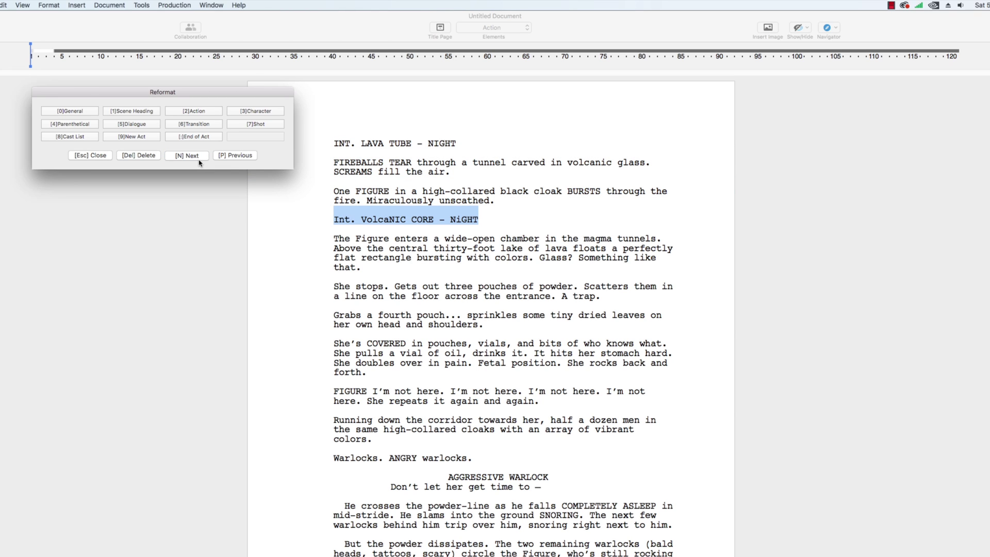
click(147, 113)
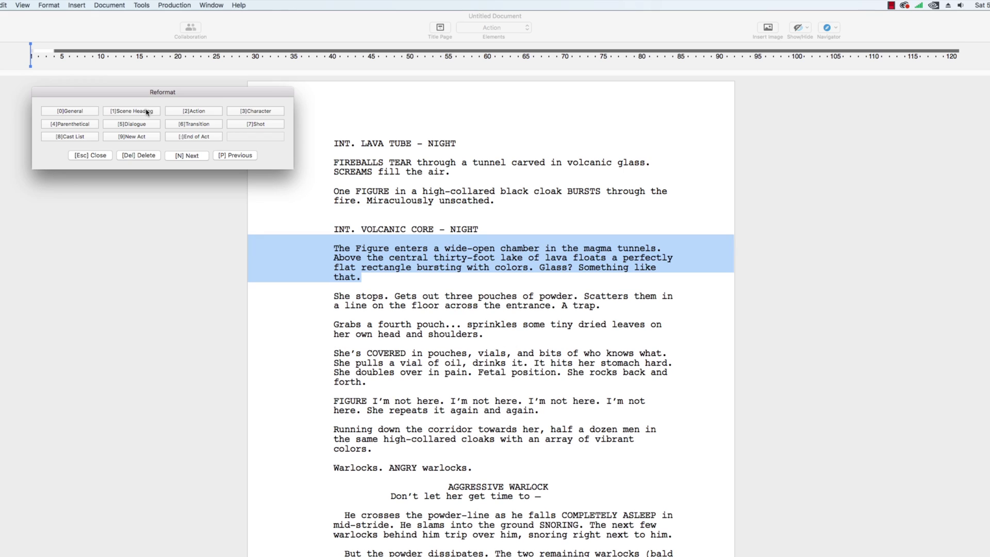
Step past the Volcanic Core action paragraphs to the FIGURE line, then close Reformat.
click(202, 157)
click(201, 157)
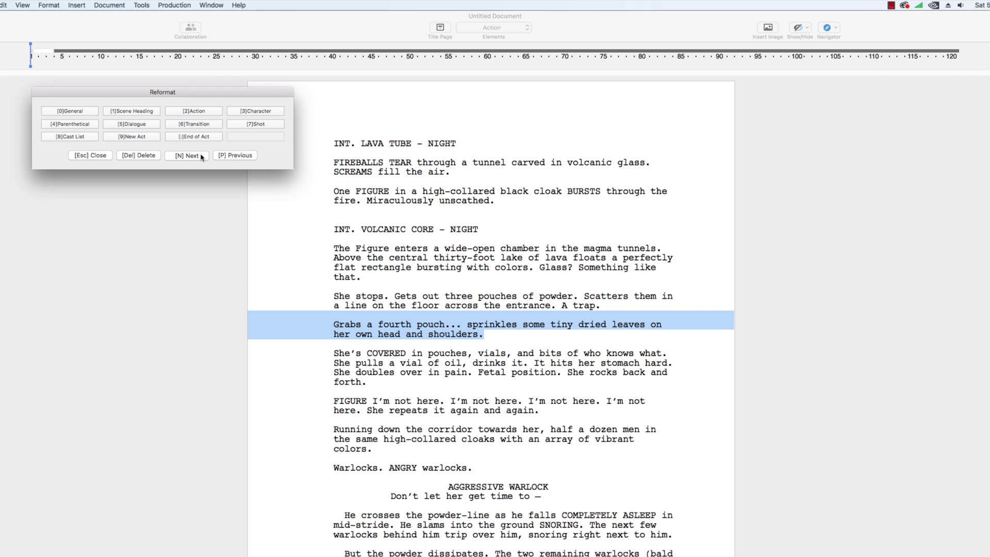
click(202, 157)
click(202, 157)
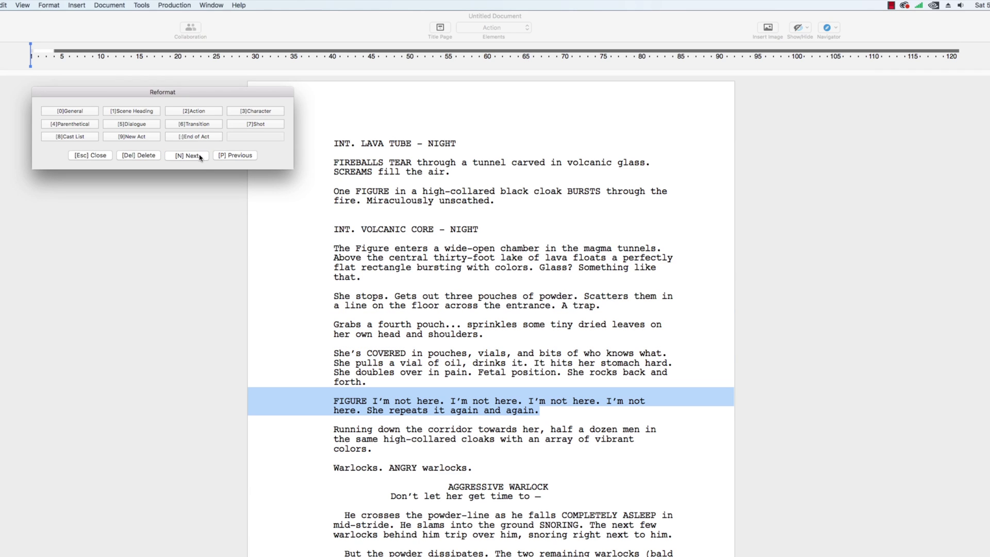
click(91, 156)
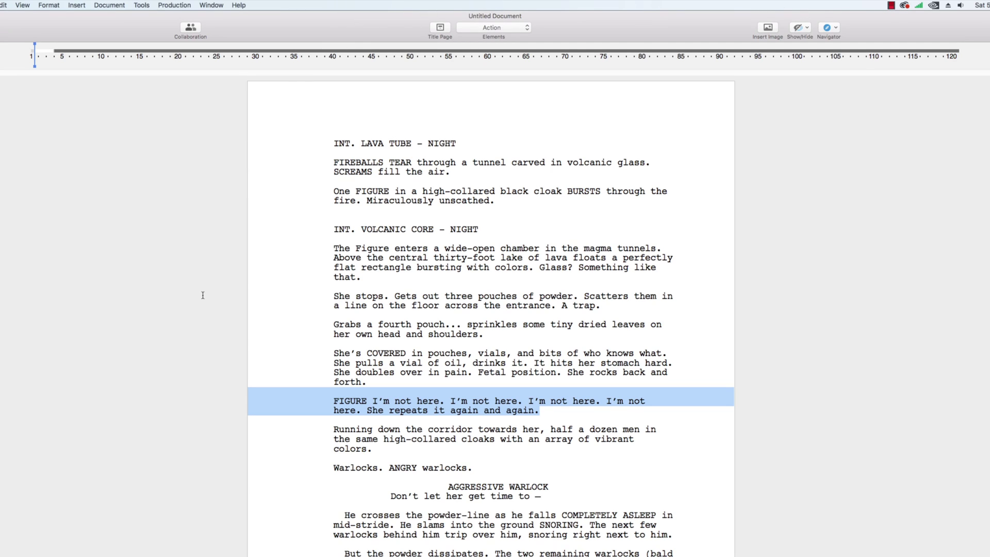
Split FIGURE and 'She repeats...' onto their own separate paragraphs.
click(379, 399)
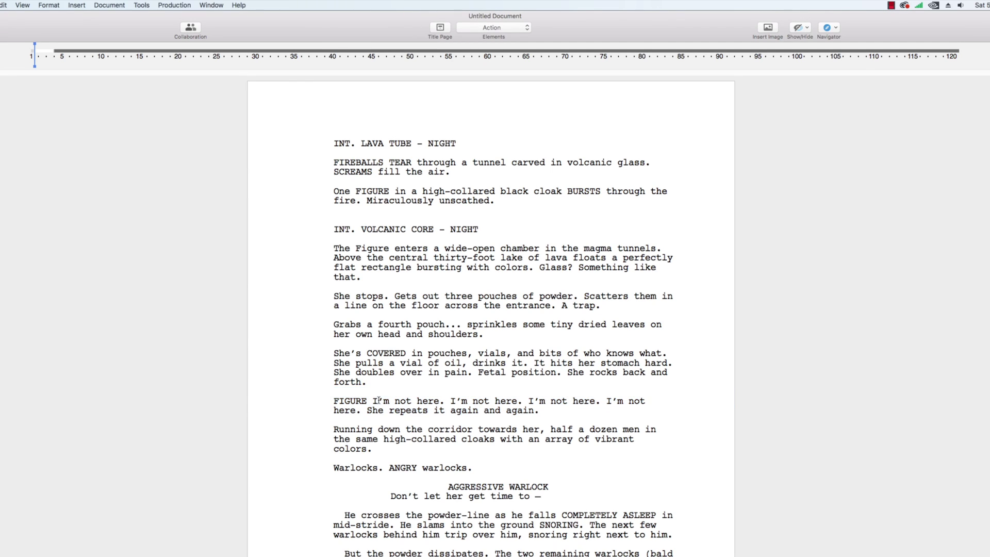
key(Return)
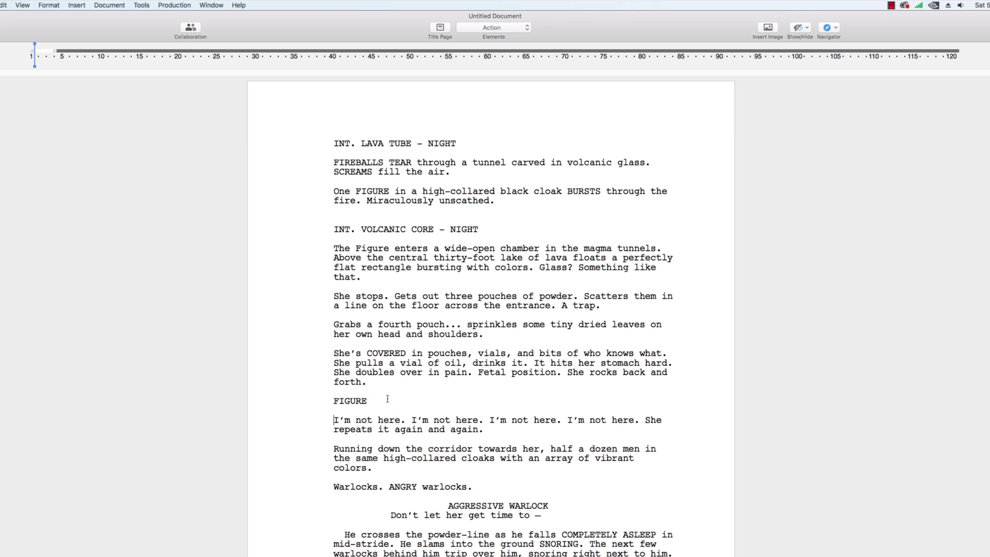
click(646, 420)
key(Return)
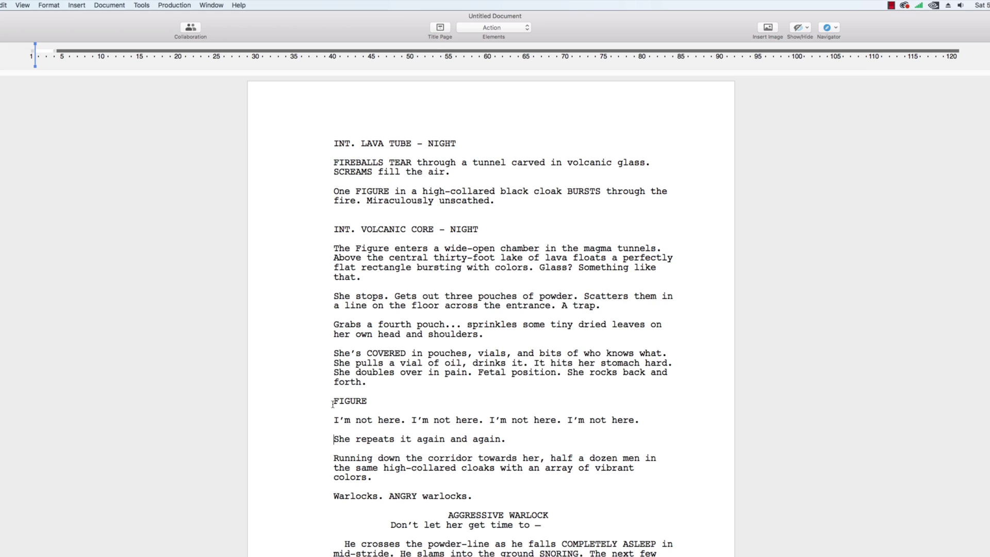
Reformat FIGURE as Character, 'I'm not here...' as Dialogue, and 'She repeats...' as Action.
click(142, 5)
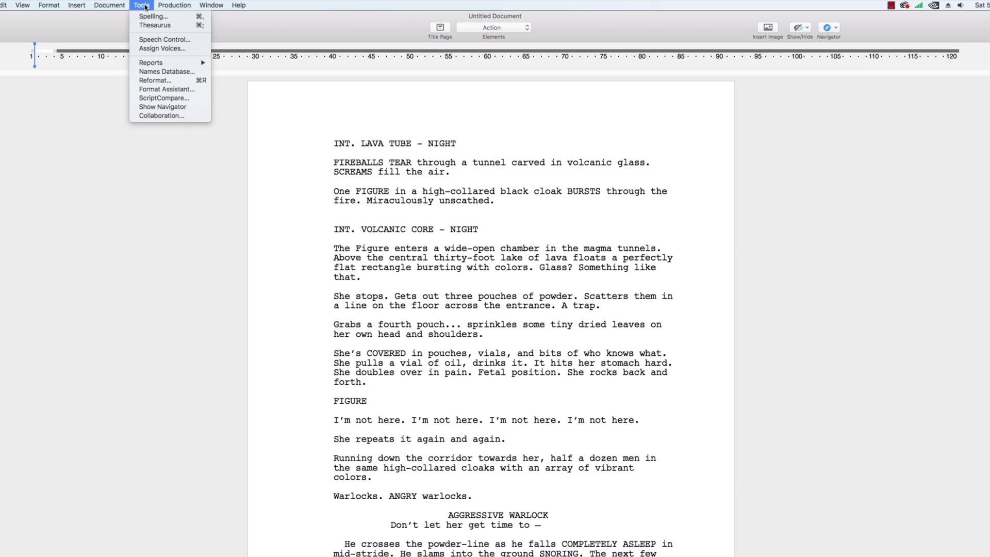
click(168, 81)
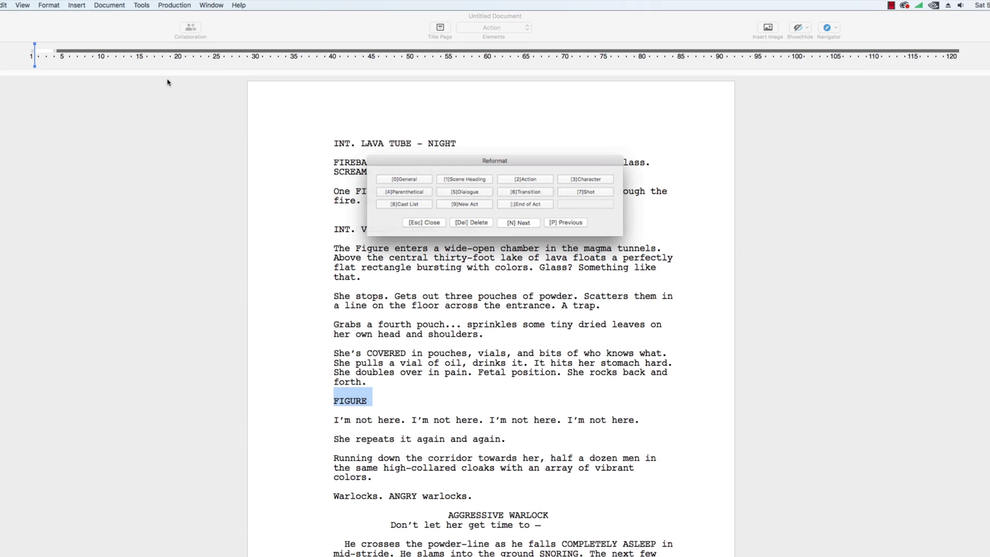
click(572, 180)
click(487, 194)
click(519, 181)
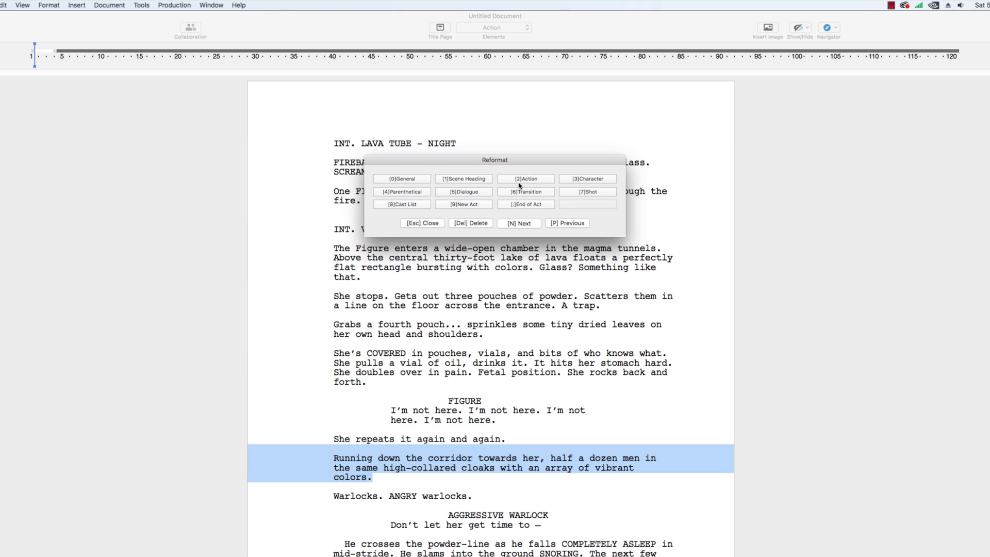
click(423, 222)
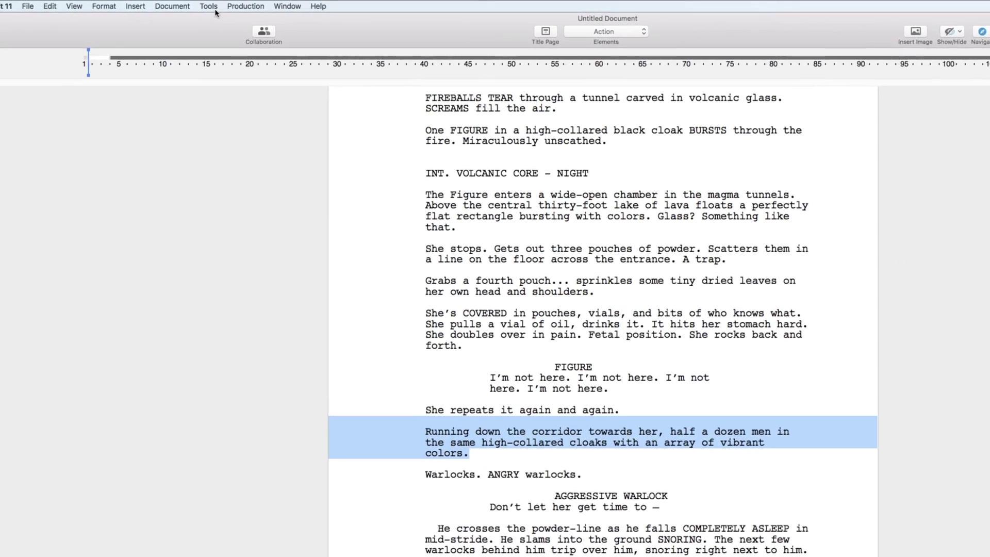
Use Format Assistant to remove leading spaces from the flagged action paragraphs.
click(142, 5)
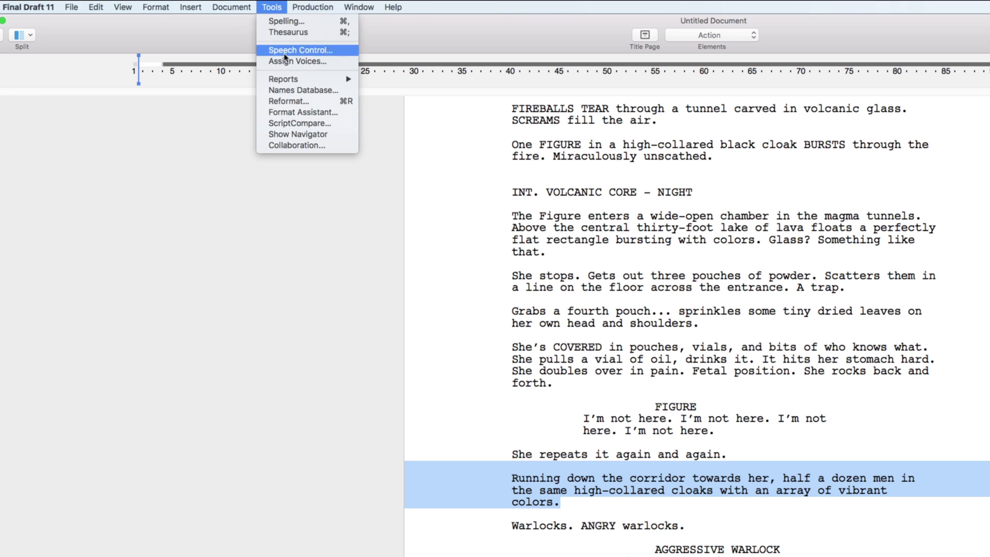
click(305, 113)
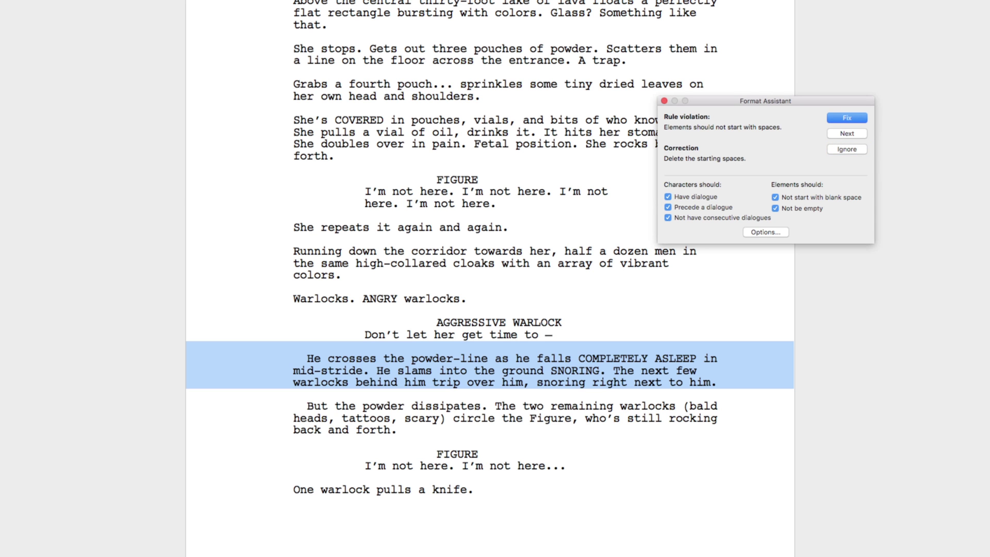
click(837, 114)
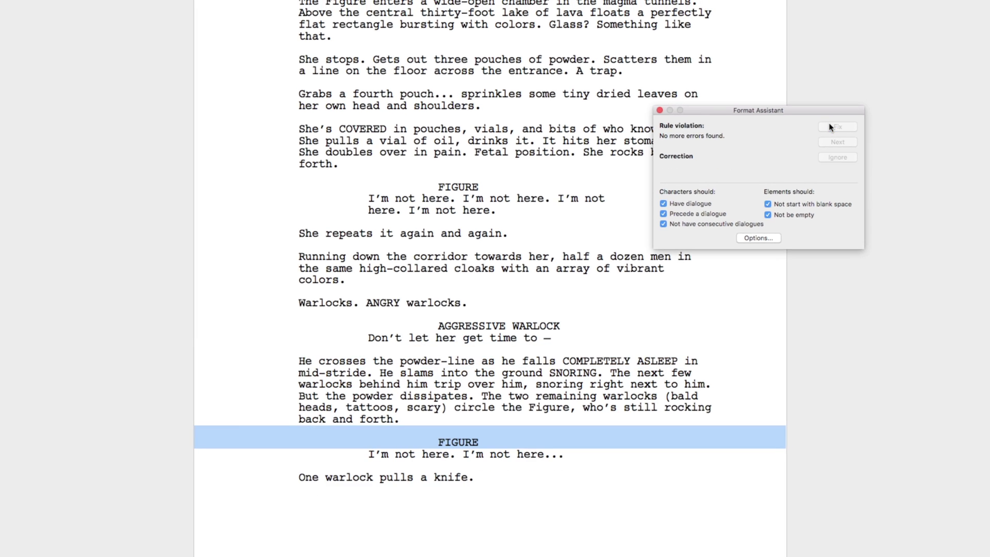